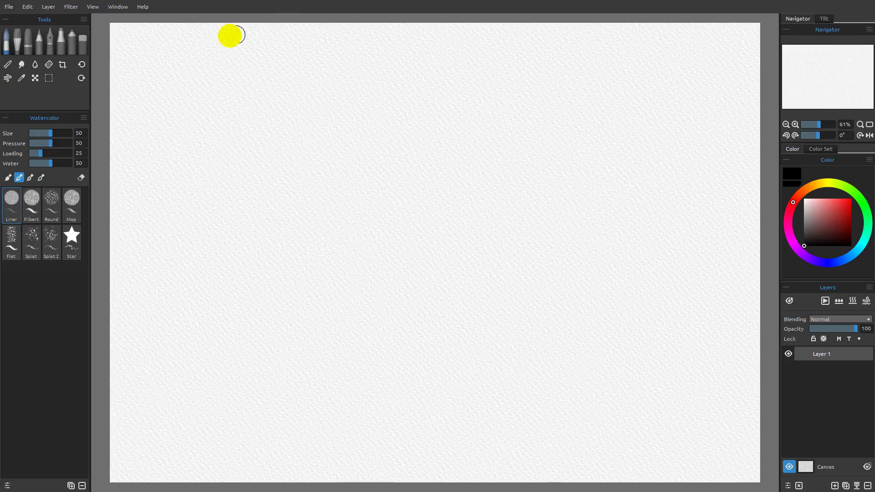
# Zoom the paper out and in to 90%, show it at 100%, fit it to the window, then zoom out slightly
pyautogui.click(95, 10)
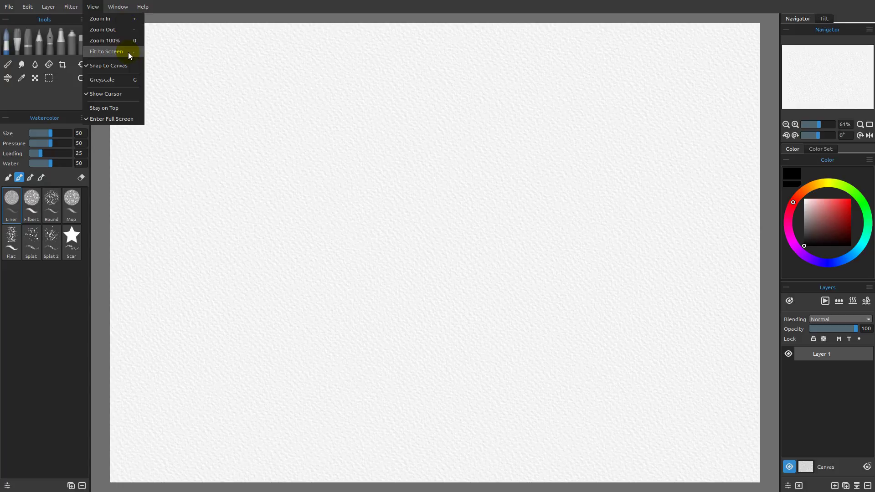
pyautogui.press('Escape')
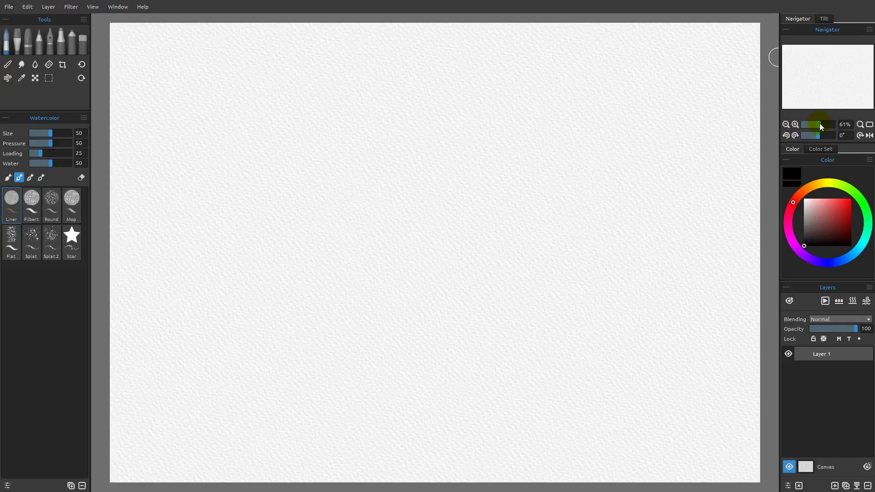
pyautogui.click(786, 124)
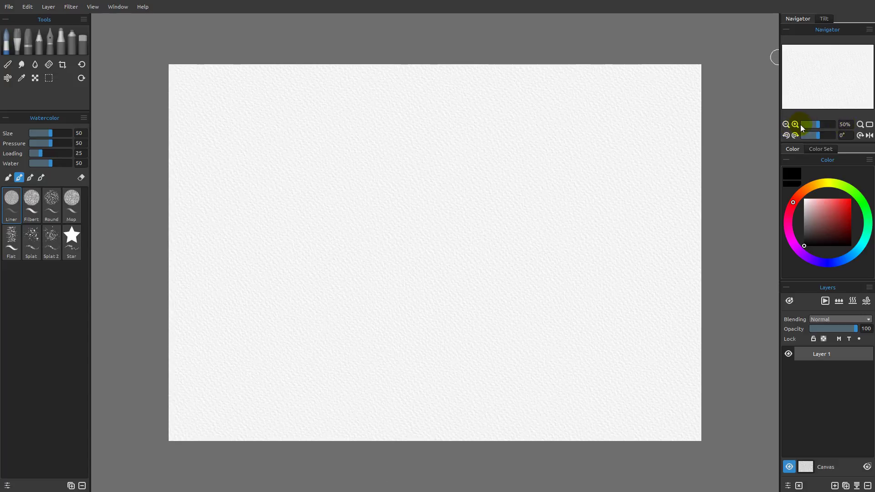
pyautogui.click(794, 124)
pyautogui.click(794, 124)
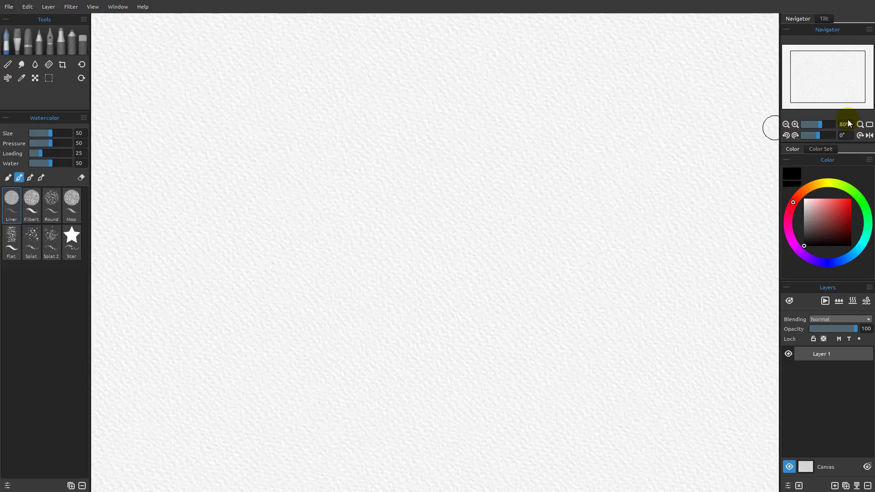
pyautogui.click(795, 124)
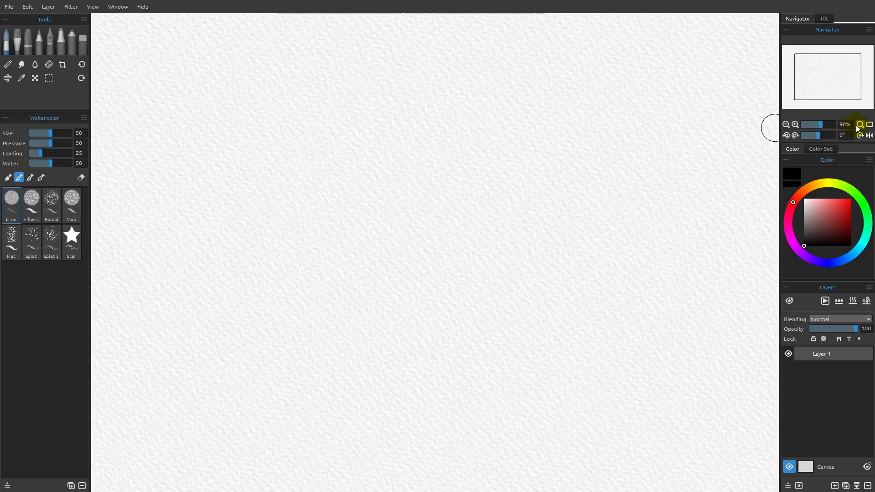
pyautogui.click(860, 126)
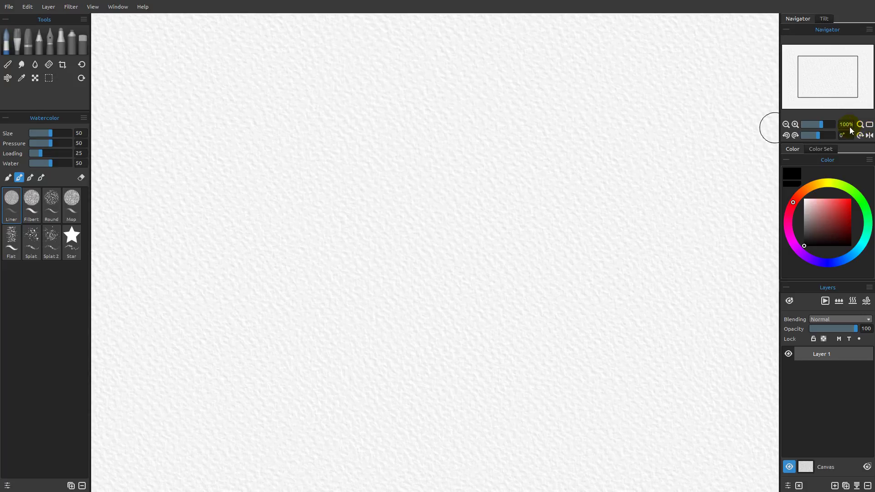
pyautogui.click(869, 126)
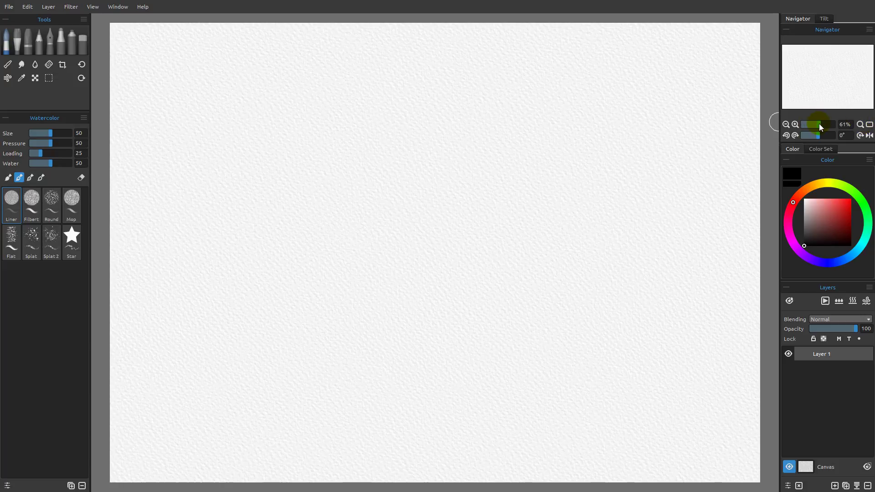
pyautogui.moveTo(819, 124); pyautogui.dragTo(819, 124)
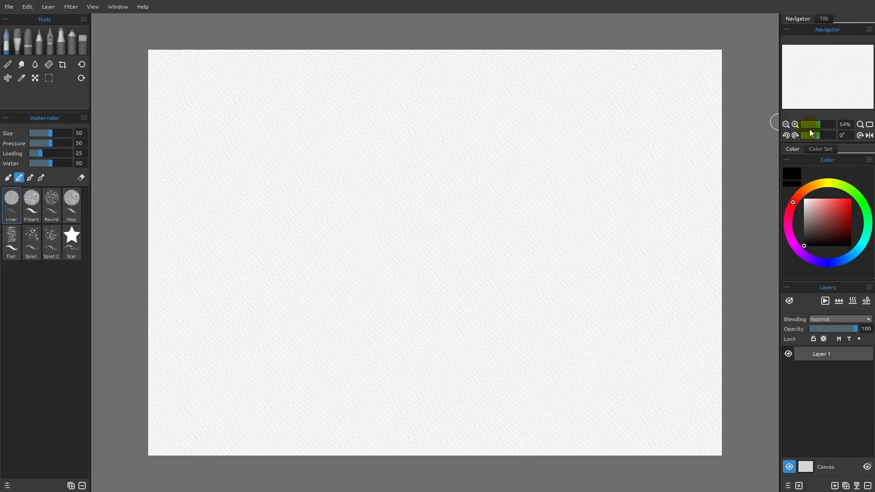
# Rotate the view in 10° steps and to about 36°, reset it to 0°, then select the 2H Pencil
pyautogui.click(787, 135)
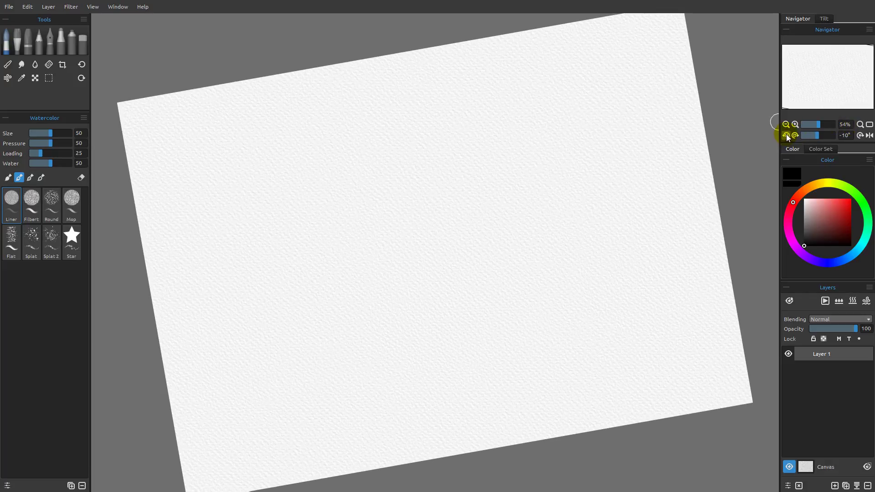
pyautogui.click(786, 135)
pyautogui.click(794, 134)
pyautogui.click(794, 135)
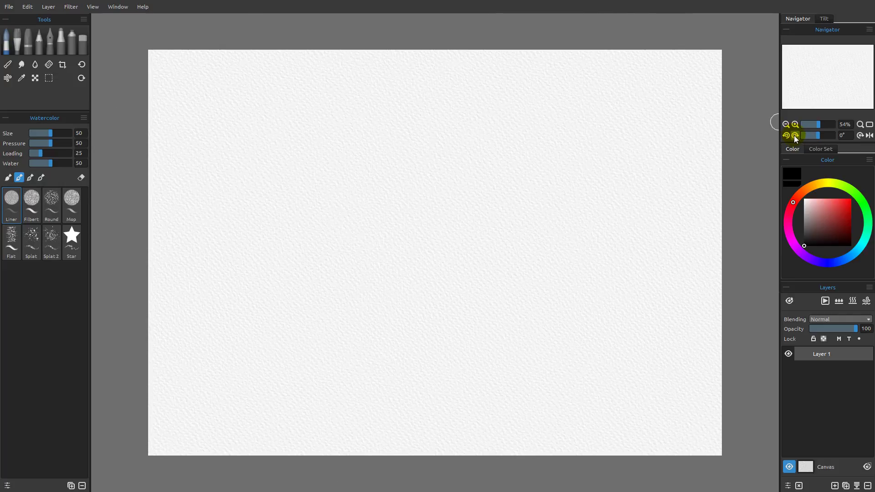
pyautogui.click(795, 135)
pyautogui.moveTo(811, 134); pyautogui.dragTo(818, 133)
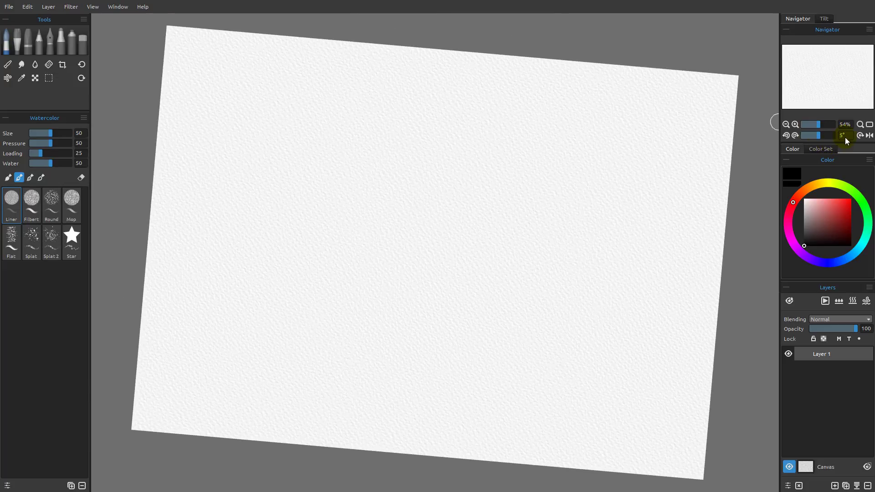
pyautogui.click(859, 135)
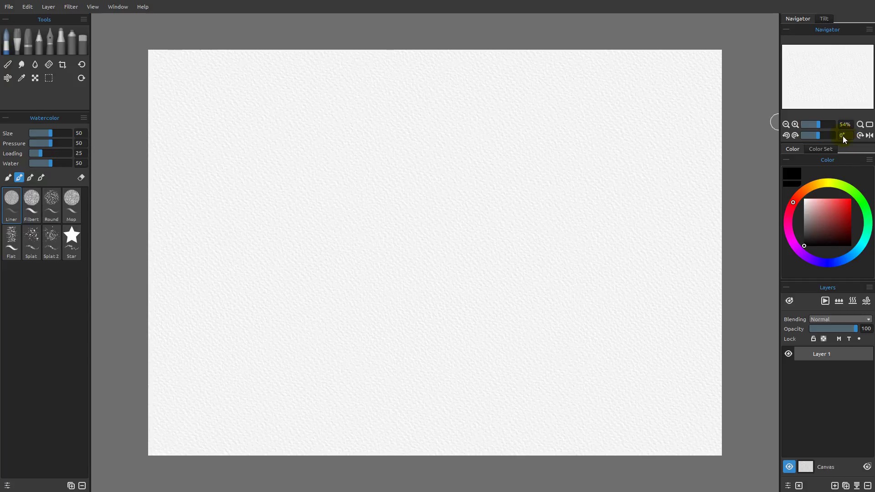
pyautogui.click(39, 45)
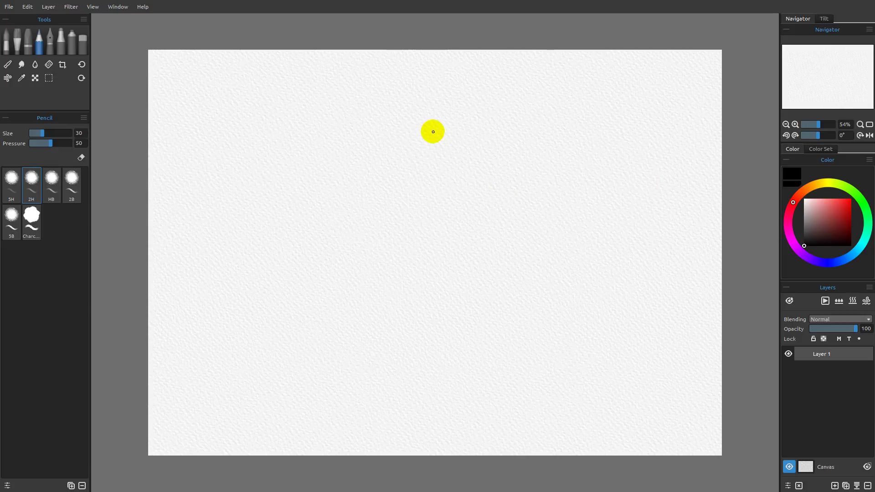
# Draw a vertical shaft and two slanted head strokes from its top, then zoom to 298%
pyautogui.moveTo(430, 120); pyautogui.dragTo(426, 344)
pyautogui.moveTo(429, 120); pyautogui.dragTo(363, 239)
pyautogui.moveTo(431, 120); pyautogui.dragTo(490, 238)
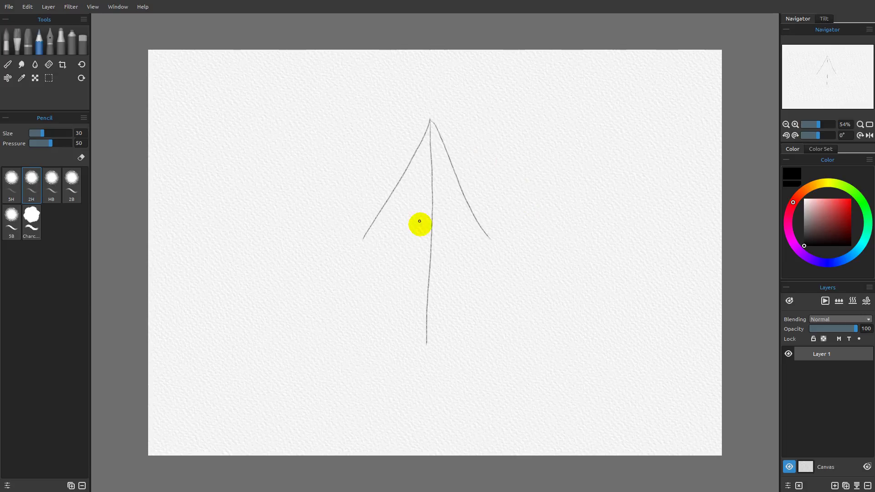
pyautogui.moveTo(819, 125); pyautogui.dragTo(826, 125)
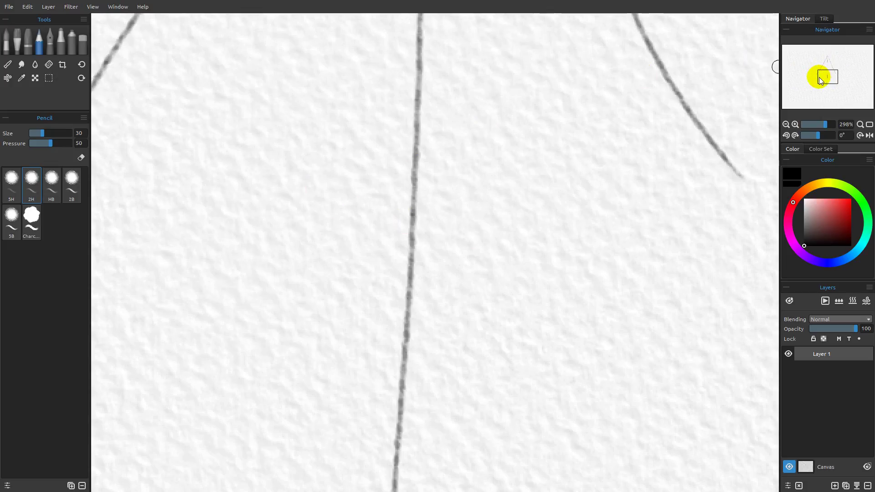
# Pan to the arrow tip and scribble a zigzag left of it, then another near the top-left corner
pyautogui.moveTo(828, 80); pyautogui.dragTo(825, 64)
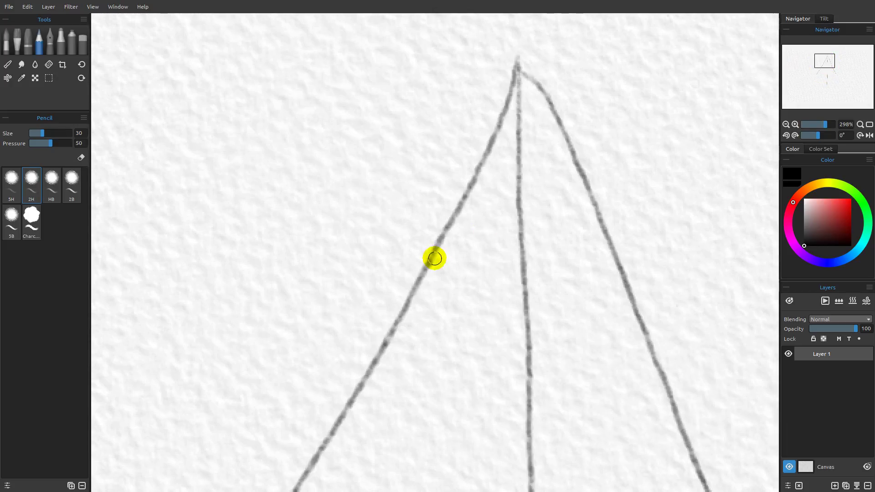
pyautogui.moveTo(278, 229)
pyautogui.mouseDown()
pyautogui.moveTo(348, 202)
pyautogui.moveTo(346, 234)
pyautogui.moveTo(363, 248)
pyautogui.mouseUp()
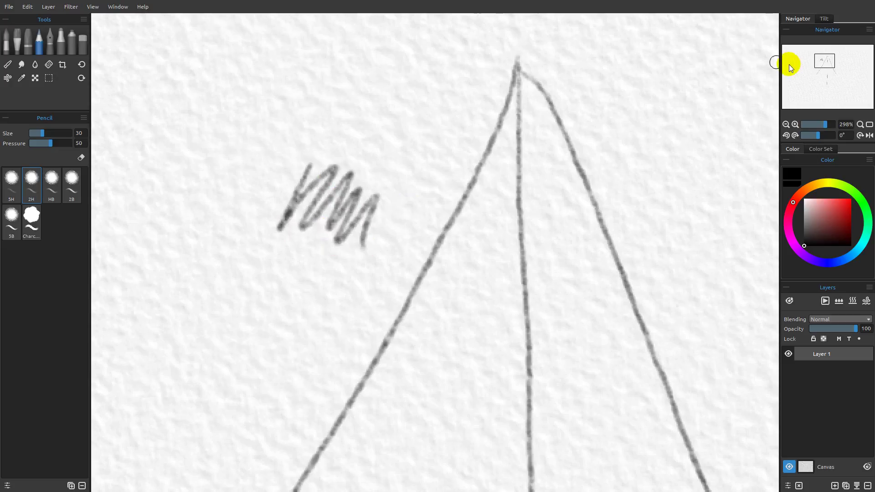
pyautogui.moveTo(822, 59); pyautogui.dragTo(788, 52)
pyautogui.moveTo(314, 119)
pyautogui.mouseDown()
pyautogui.moveTo(323, 173)
pyautogui.moveTo(354, 192)
pyautogui.mouseUp()
pyautogui.moveTo(792, 54); pyautogui.dragTo(808, 66)
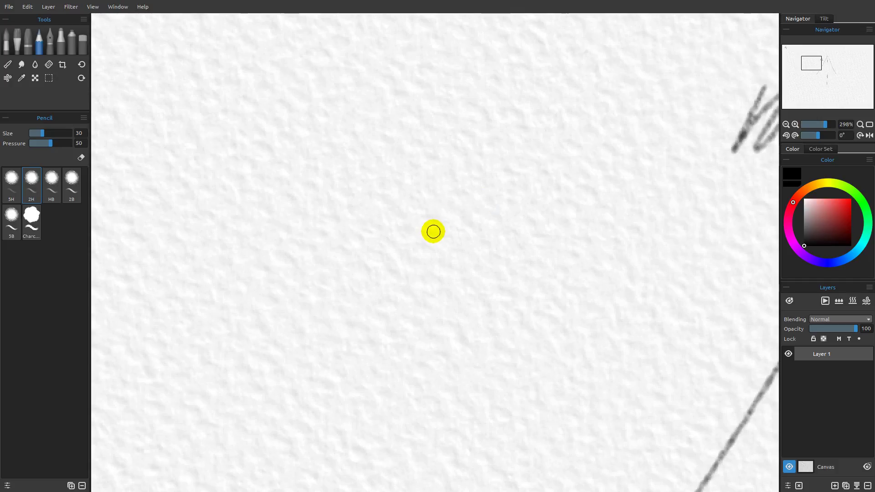
# With side panels hidden, zoom in, tilt and pan the canvas to a blank corner, then restore panels
pyautogui.press('Tab')
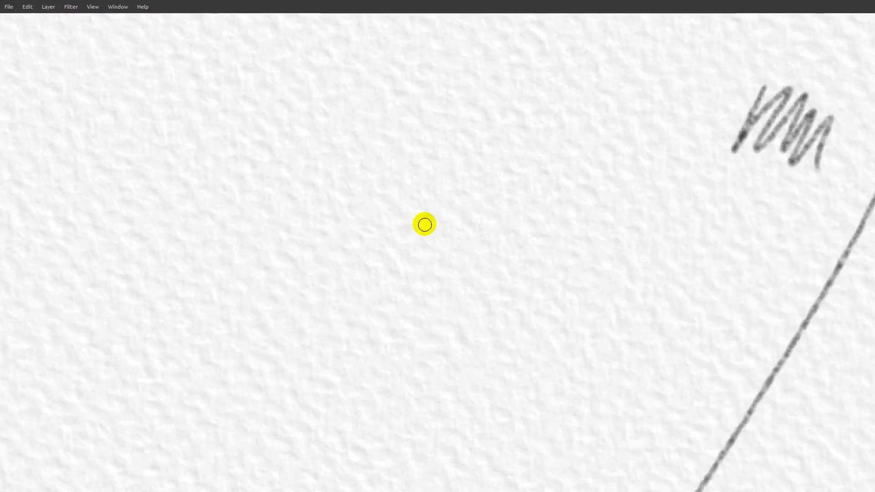
pyautogui.moveTo(411, 206)
pyautogui.mouseDown()
pyautogui.moveTo(438, 206)
pyautogui.moveTo(400, 209)
pyautogui.moveTo(419, 210)
pyautogui.mouseUp()
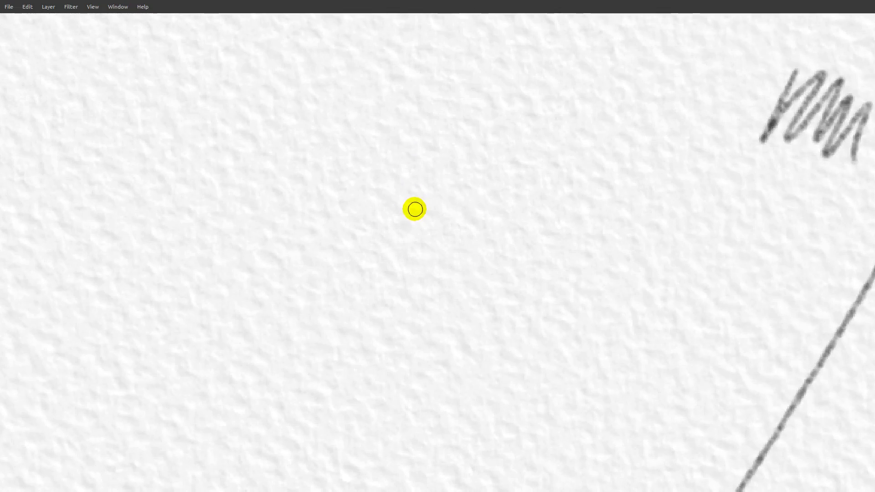
pyautogui.moveTo(403, 203)
pyautogui.mouseDown()
pyautogui.moveTo(445, 187)
pyautogui.moveTo(399, 194)
pyautogui.moveTo(376, 243)
pyautogui.moveTo(440, 190)
pyautogui.mouseUp()
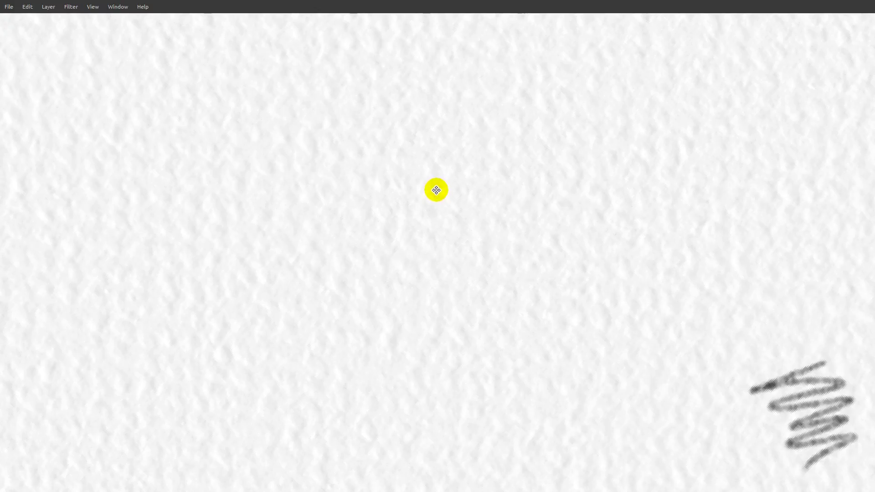
pyautogui.moveTo(334, 148)
pyautogui.mouseDown()
pyautogui.moveTo(496, 224)
pyautogui.moveTo(560, 293)
pyautogui.mouseUp()
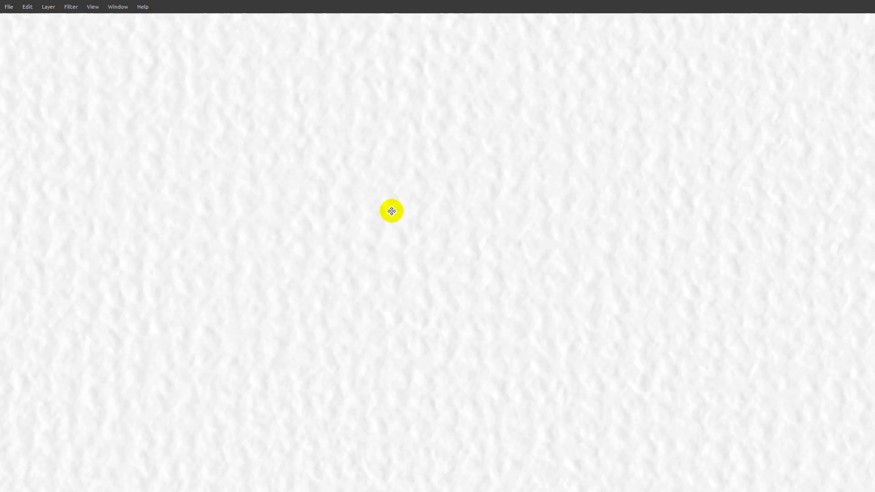
pyautogui.moveTo(331, 175); pyautogui.dragTo(520, 276)
pyautogui.moveTo(301, 152)
pyautogui.mouseDown()
pyautogui.moveTo(431, 150)
pyautogui.moveTo(581, 95)
pyautogui.mouseUp()
pyautogui.moveTo(342, 328); pyautogui.dragTo(513, 120)
pyautogui.moveTo(373, 302); pyautogui.dragTo(367, 260)
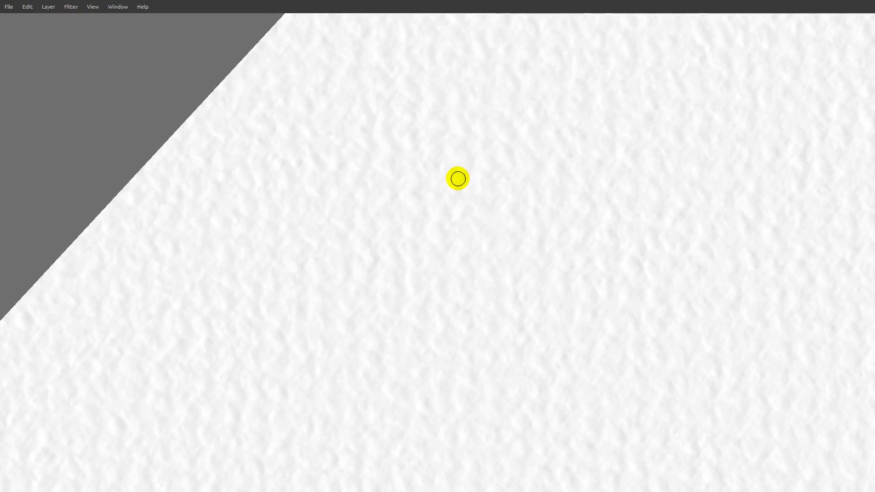
pyautogui.press('Tab')
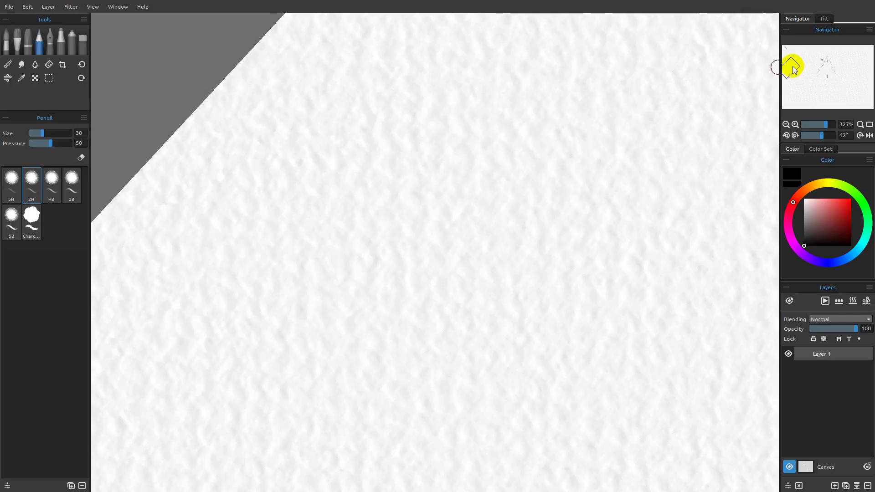
# Add another zigzag beside the corner scribble, then Fit to Screen to show the whole sheet upright
pyautogui.moveTo(791, 69); pyautogui.dragTo(789, 54)
pyautogui.moveTo(438, 176)
pyautogui.mouseDown()
pyautogui.moveTo(445, 223)
pyautogui.moveTo(472, 259)
pyautogui.mouseUp()
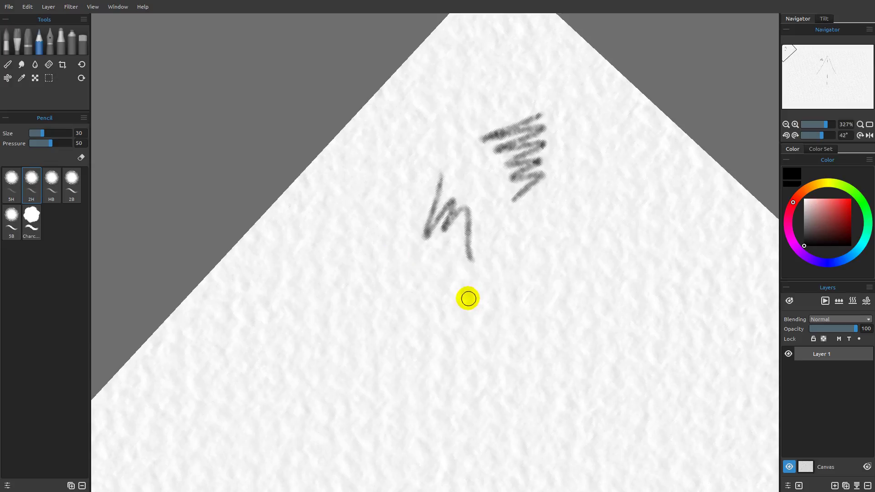
pyautogui.click(869, 125)
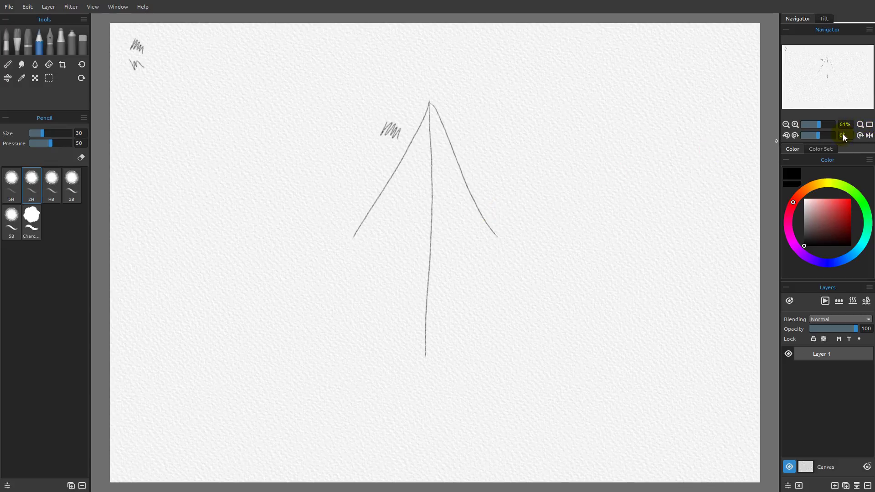
pyautogui.click(870, 135)
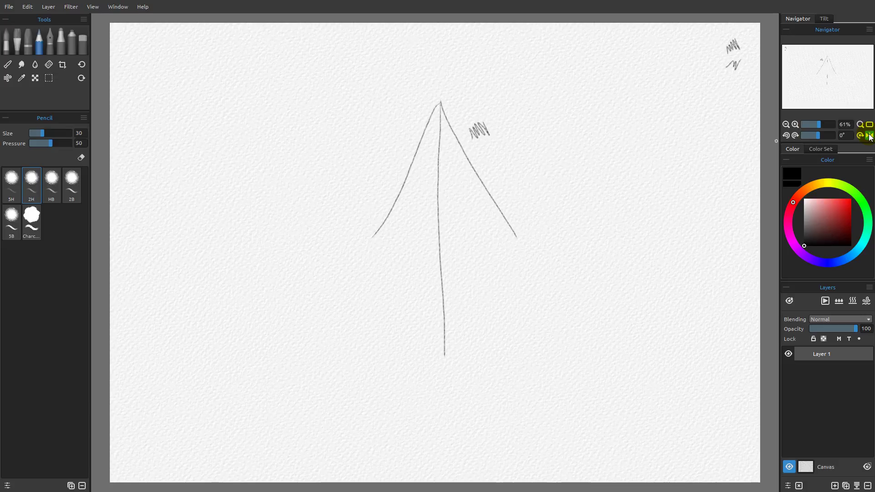
pyautogui.click(870, 137)
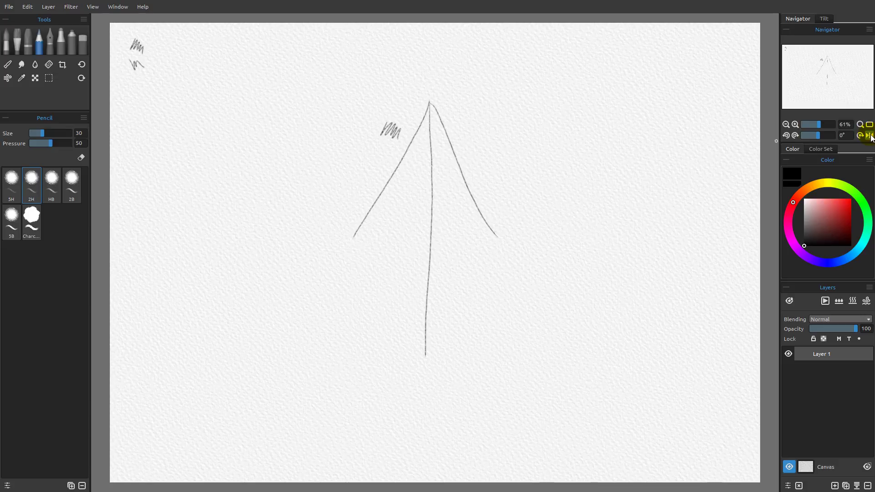
pyautogui.click(871, 137)
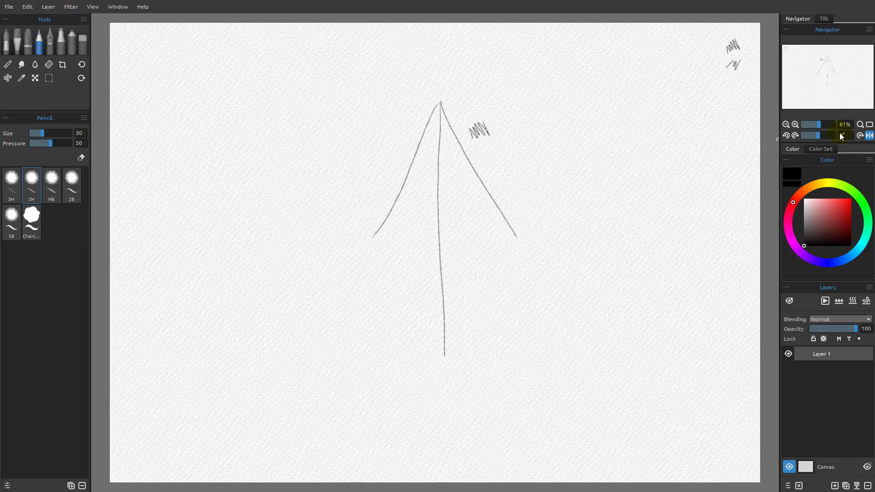
pyautogui.click(871, 136)
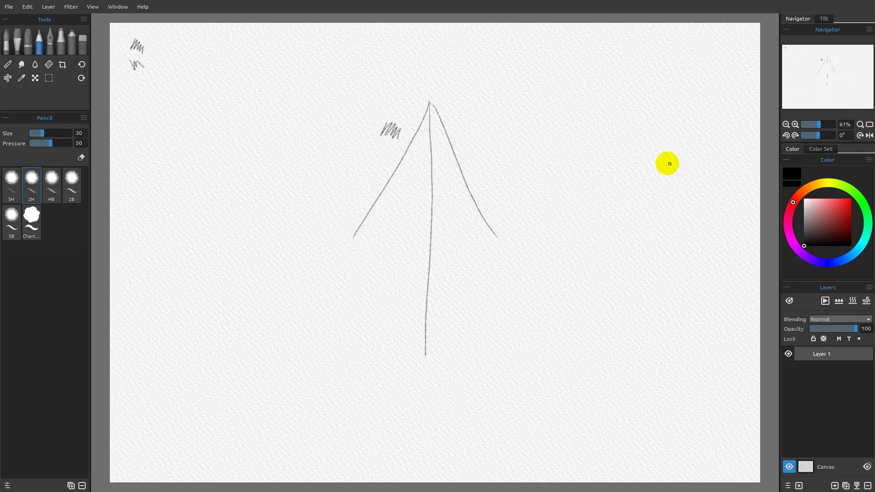